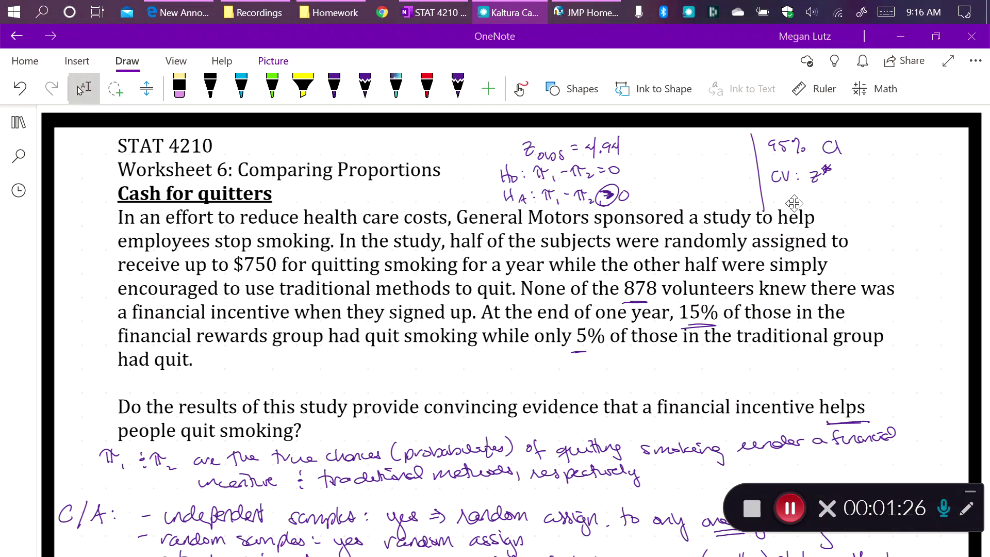
- Switch to JMP, keeping it running, and open the Hypothesis Test for Two Proportions calculator with Summary Statistics as the input method
{"action": "left_click", "coordinate": [561, 10]}
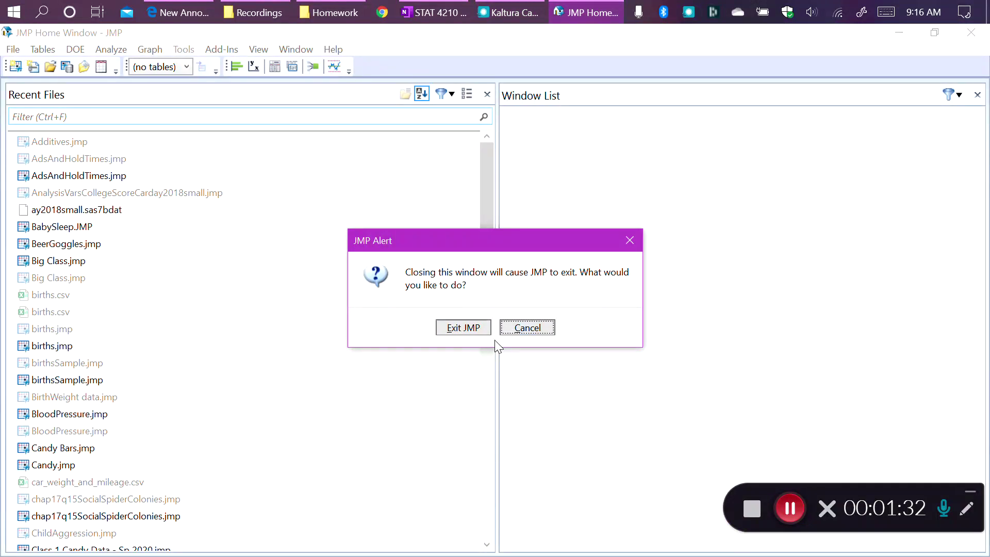
{"action": "left_click", "coordinate": [528, 328]}
{"action": "left_click", "coordinate": [233, 49]}
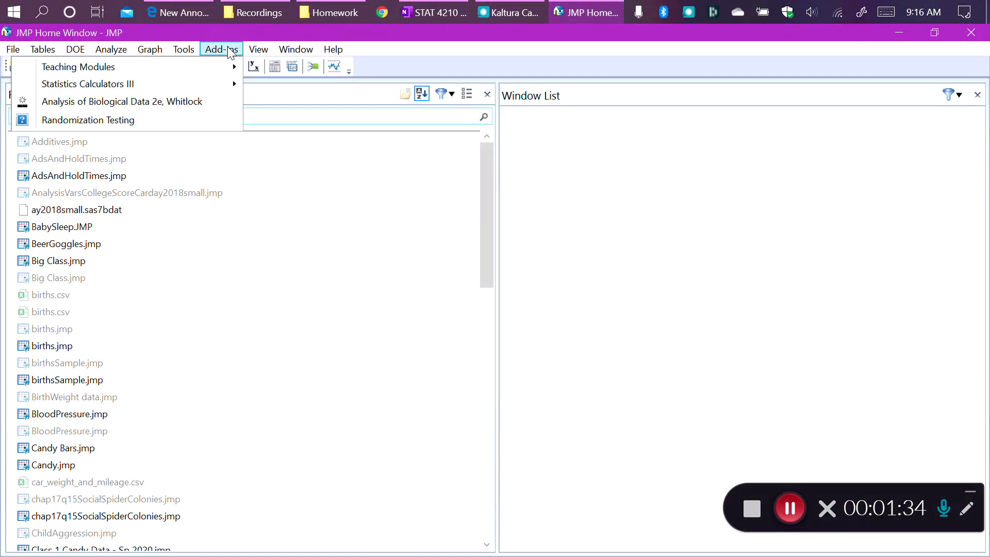
{"action": "mouse_move", "coordinate": [212, 92]}
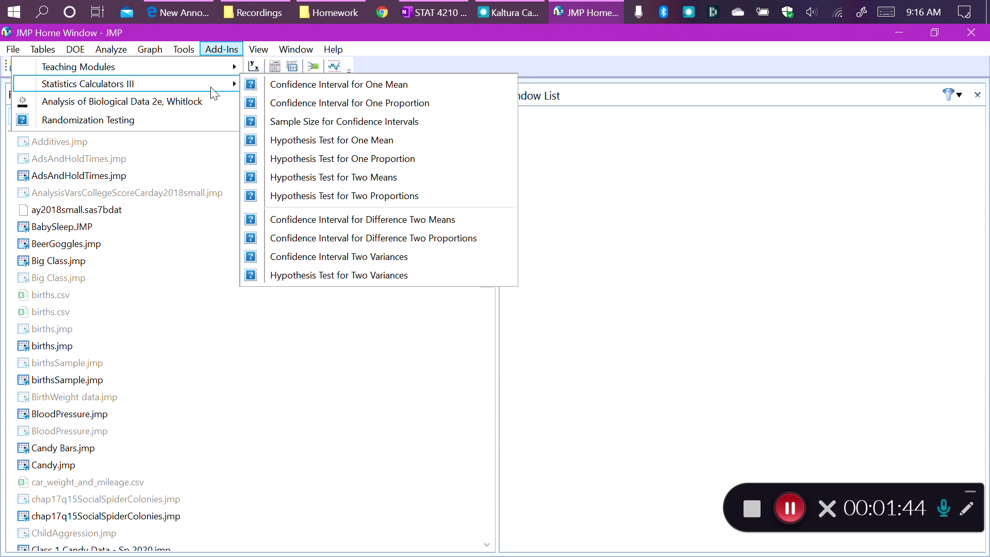
{"action": "left_click", "coordinate": [360, 201]}
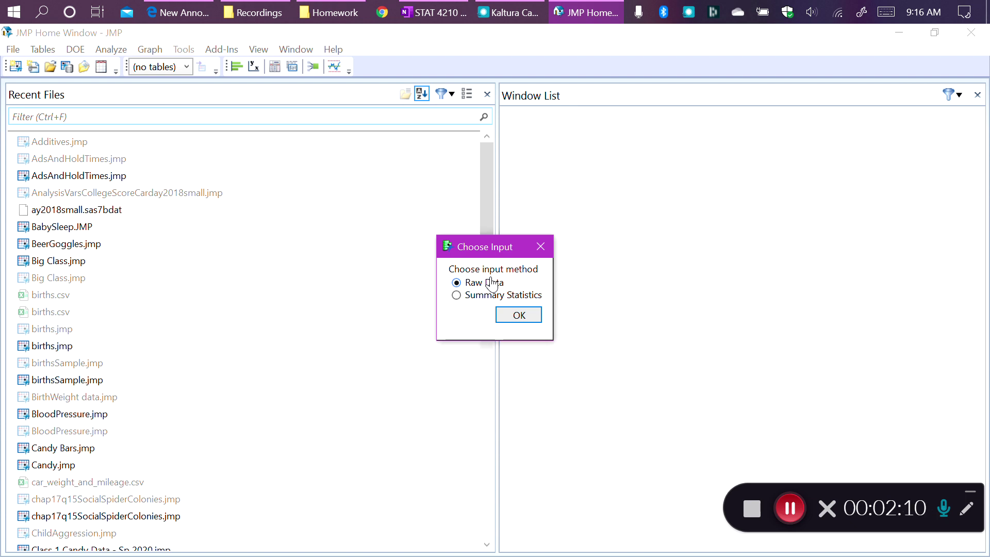
{"action": "left_click", "coordinate": [467, 297]}
{"action": "left_click", "coordinate": [518, 315]}
{"action": "left_click_drag", "start_coordinate": [646, 98], "coordinate": [436, 113]}
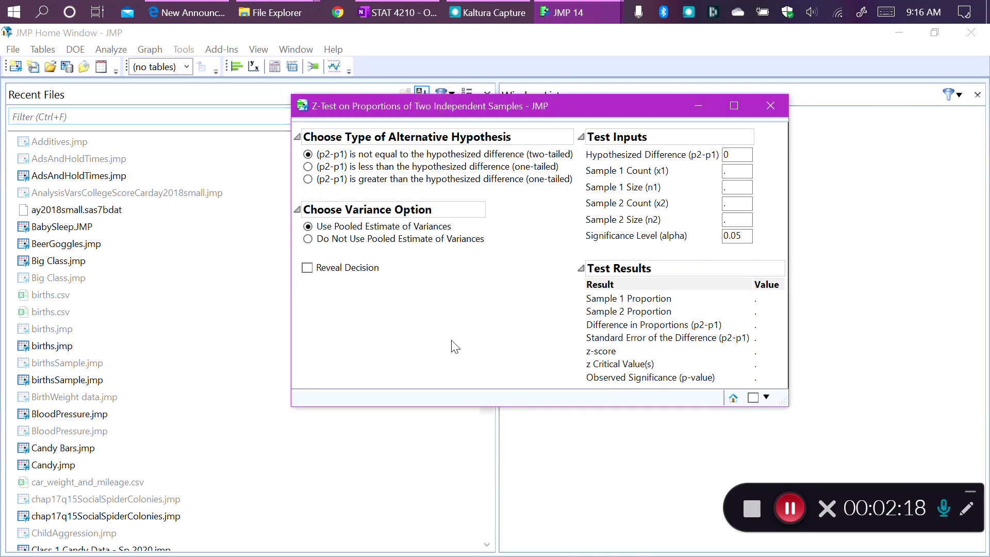
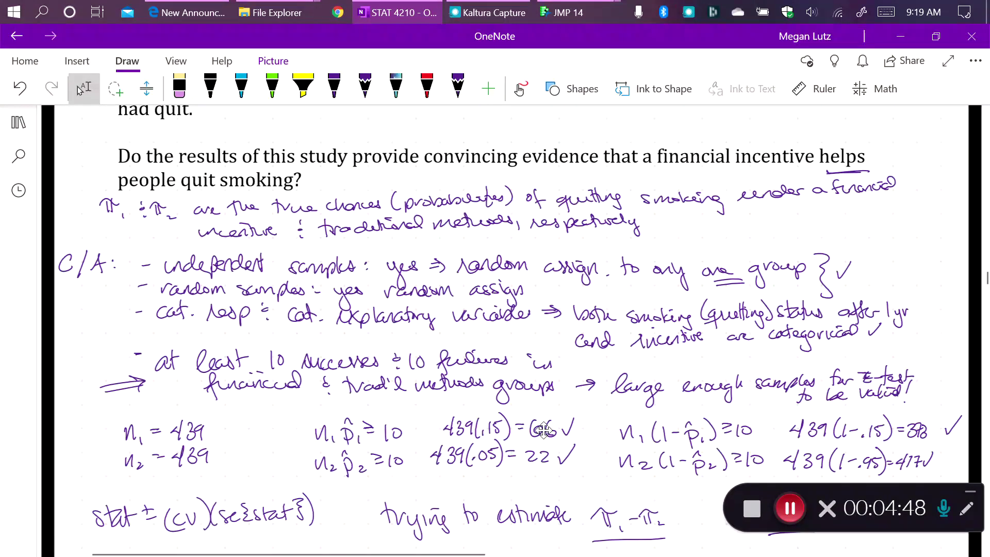
- Return to JMP's two-proportion z-test and set the Sample 1 count to 66 and the Sample 1 size to 439
{"action": "key", "text": "alt+Tab"}
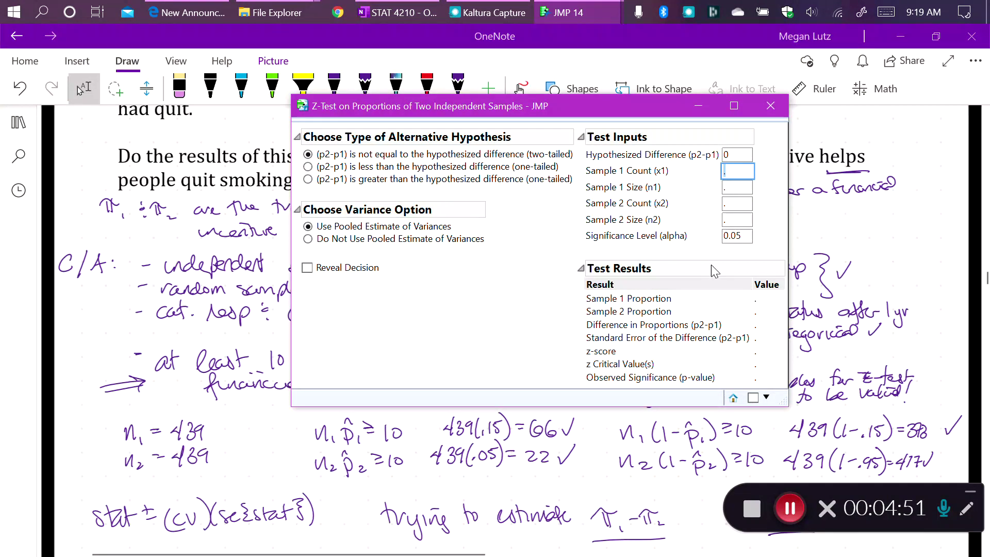
{"action": "type", "text": "66"}
{"action": "left_click", "coordinate": [735, 188]}
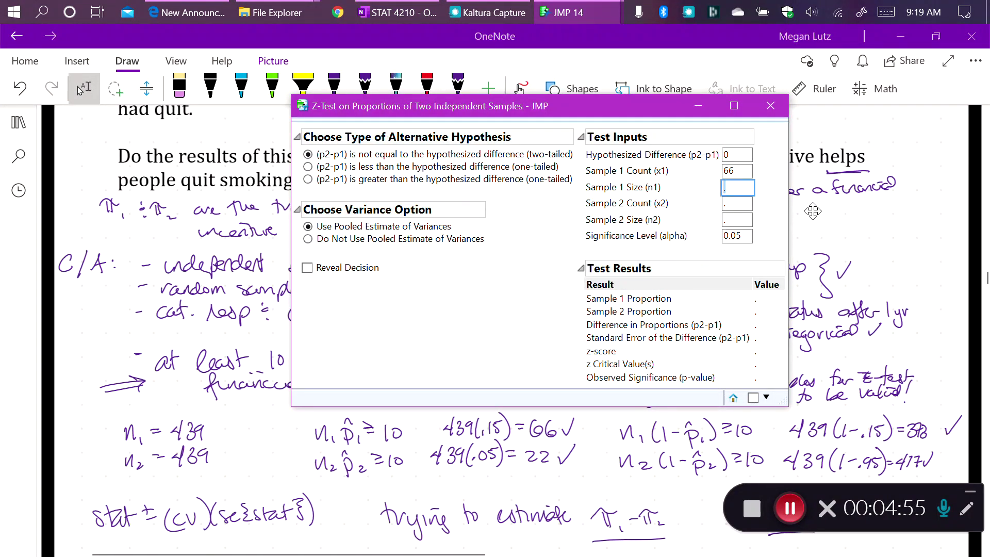
{"action": "type", "text": "439"}
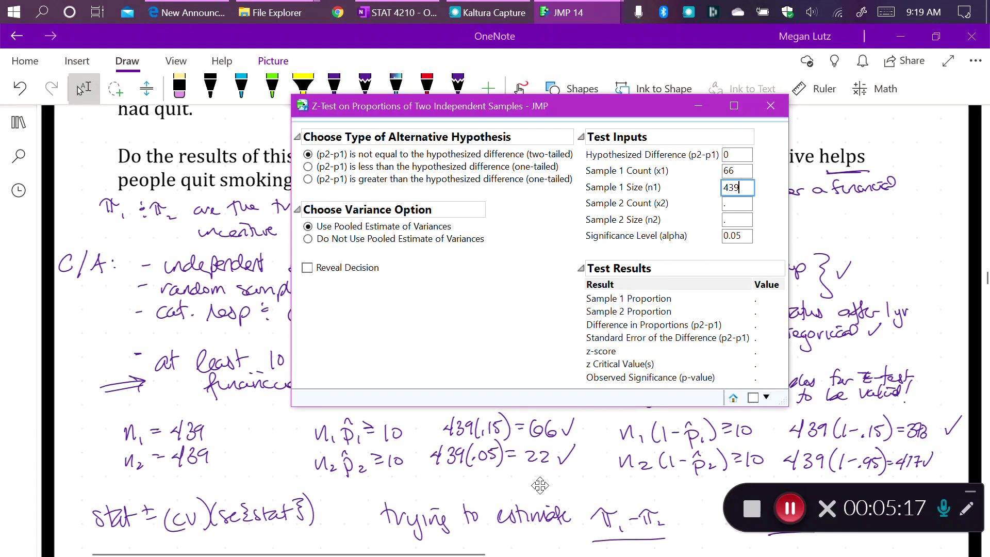
- Set the Sample 2 count to 22 and size to 439, and choose the one-tailed alternative that p2-p1 is less than the hypothesized difference
{"action": "left_click", "coordinate": [734, 204]}
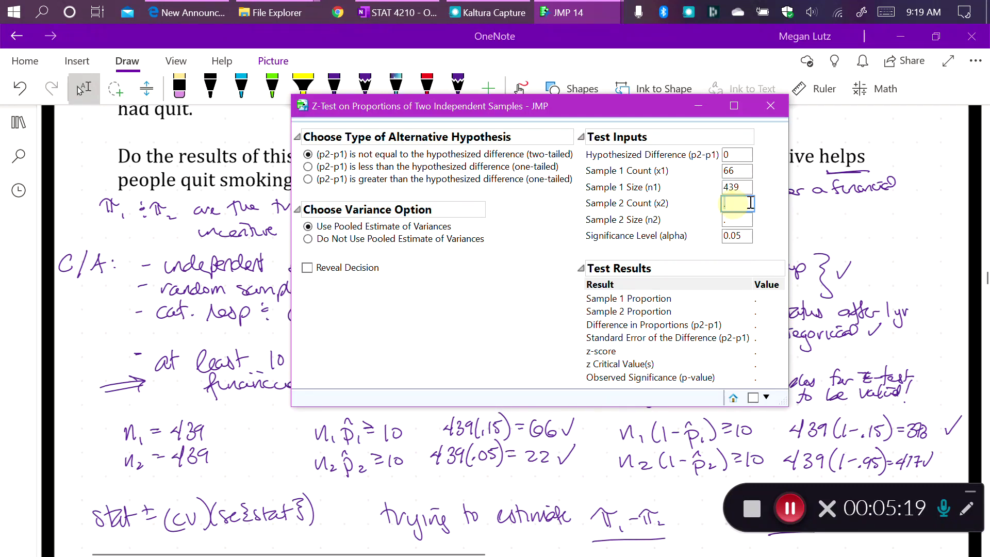
{"action": "type", "text": "22"}
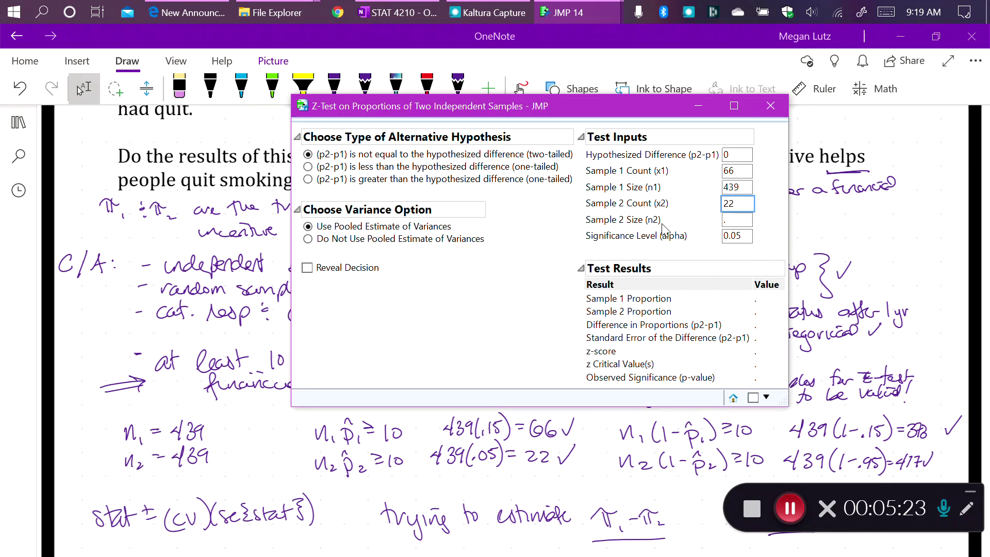
{"action": "left_click", "coordinate": [746, 221]}
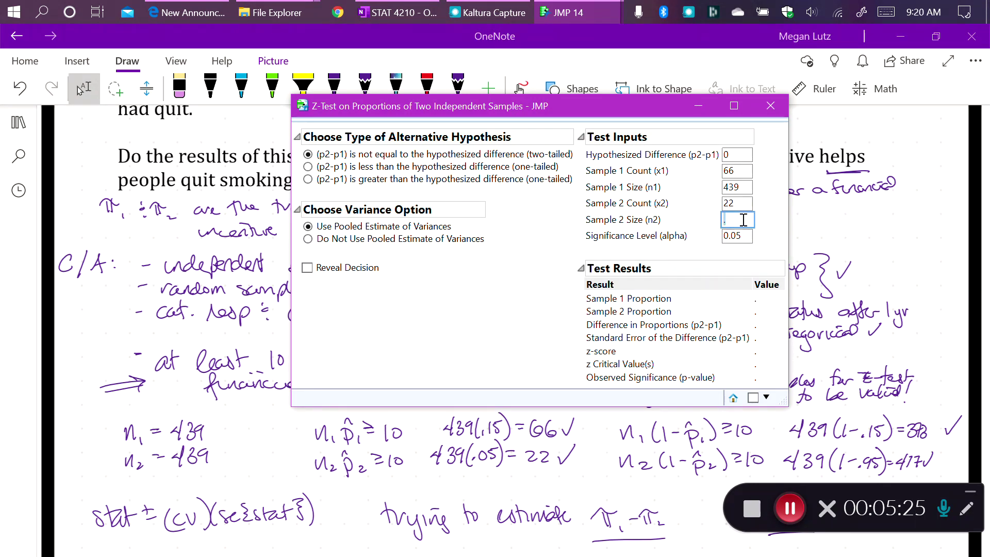
{"action": "type", "text": "439"}
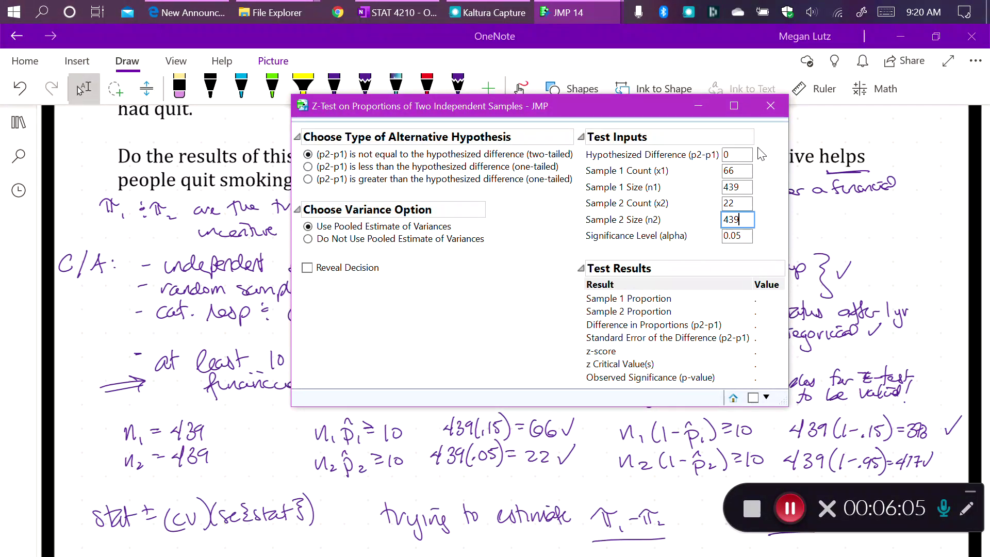
{"action": "left_click", "coordinate": [520, 269]}
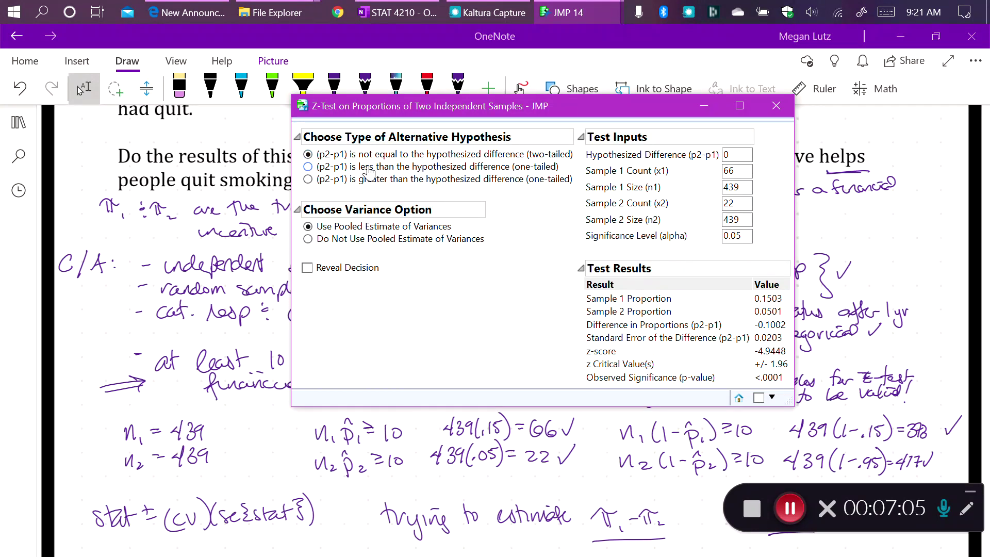
{"action": "left_click", "coordinate": [341, 168]}
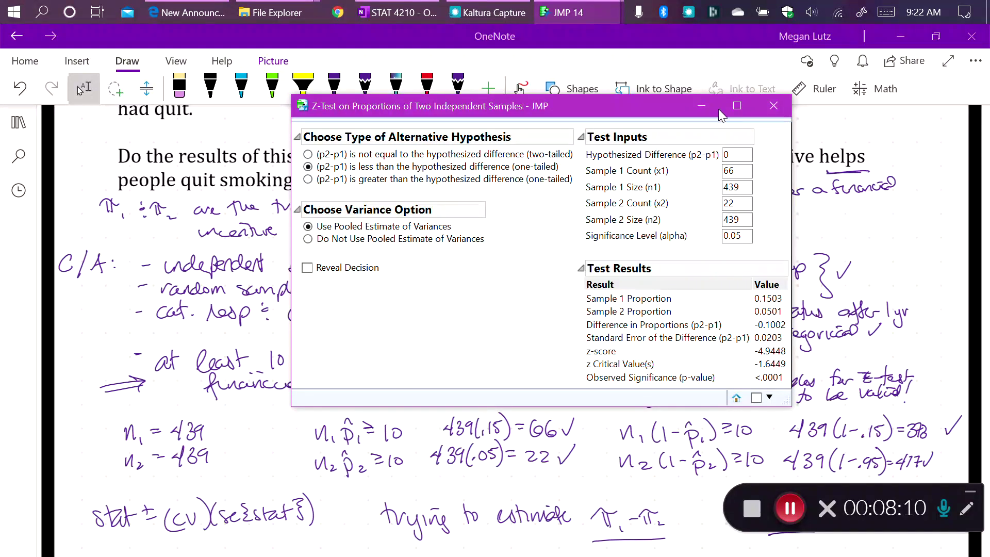
- Close the z-test and open the Confidence Interval for Difference Two Proportions calculator with Summary Statistics as the input method
{"action": "left_click", "coordinate": [773, 108]}
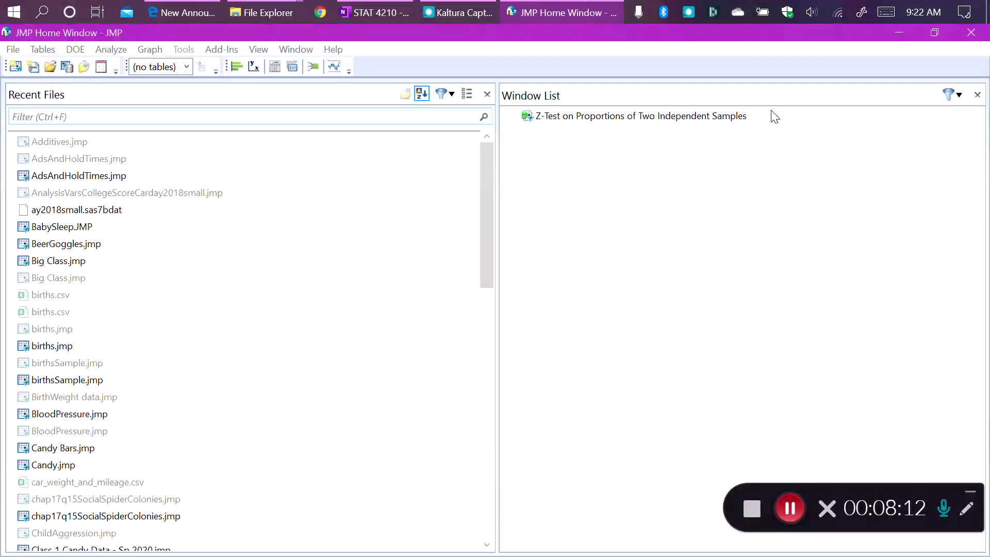
{"action": "left_click", "coordinate": [221, 52]}
{"action": "mouse_move", "coordinate": [196, 86]}
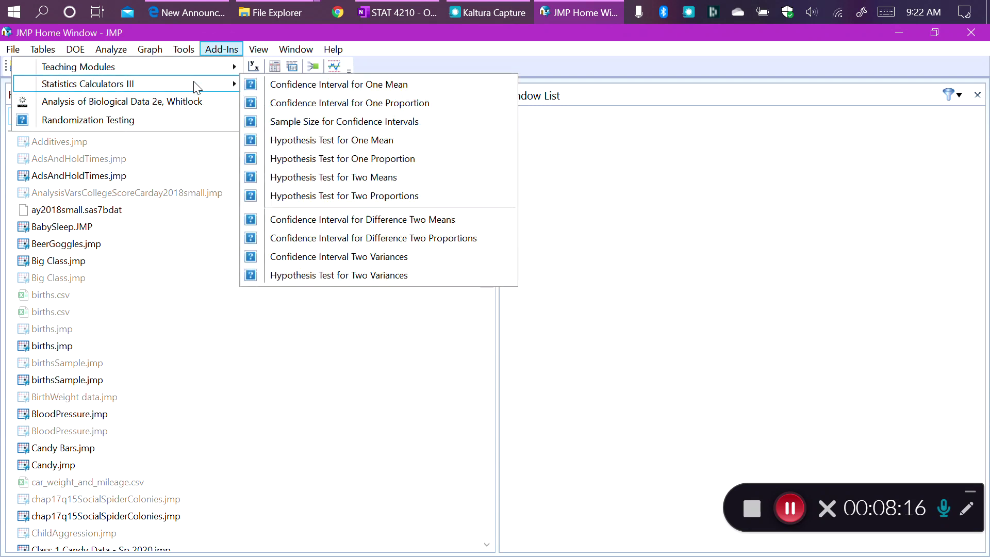
{"action": "left_click", "coordinate": [337, 238]}
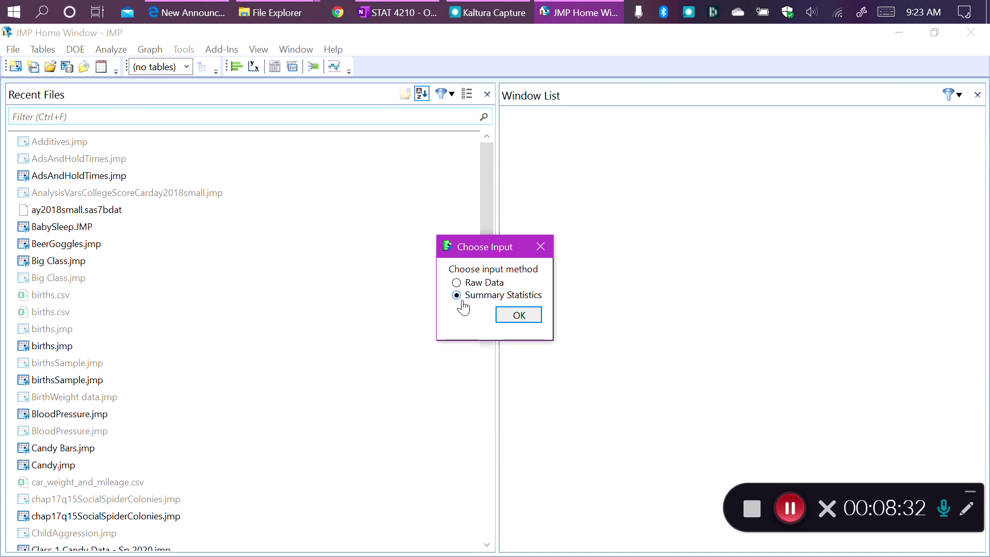
{"action": "left_click", "coordinate": [519, 315]}
{"action": "left_click_drag", "start_coordinate": [237, 99], "coordinate": [377, 153]}
- Calculate the confidence interval with Sample 1 count 66 and size 439, and Sample 2 count 22 and size 439
{"action": "left_click", "coordinate": [311, 219]}
{"action": "type", "text": "66"}
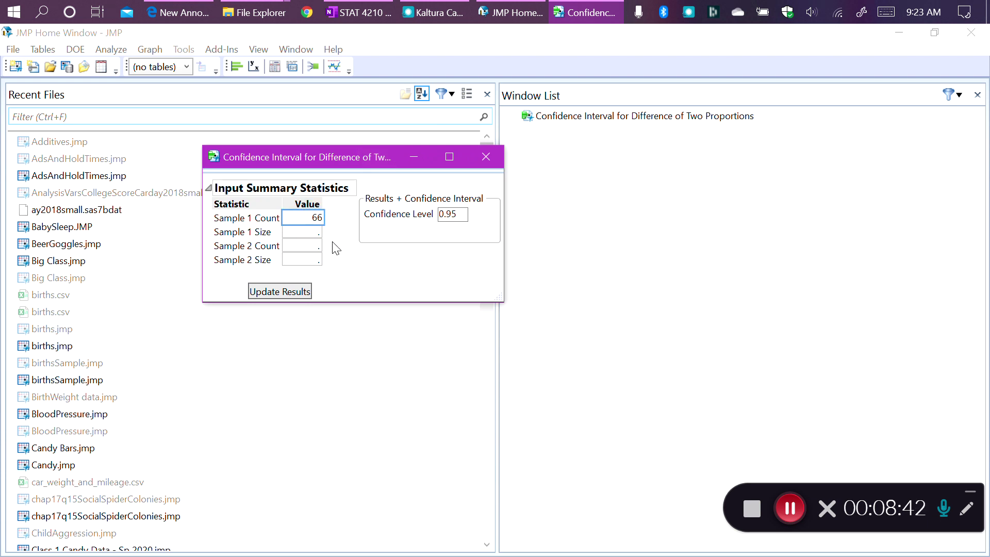
{"action": "key", "text": "Tab"}
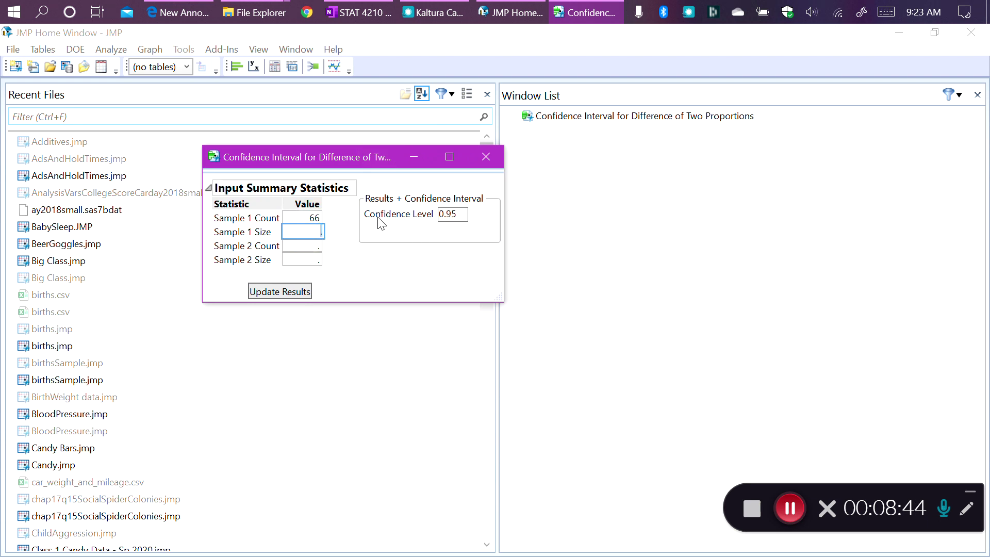
{"action": "left_click", "coordinate": [302, 246]}
{"action": "type", "text": "22"}
{"action": "left_click", "coordinate": [316, 259]}
{"action": "type", "text": "439"}
{"action": "key", "text": "Return"}
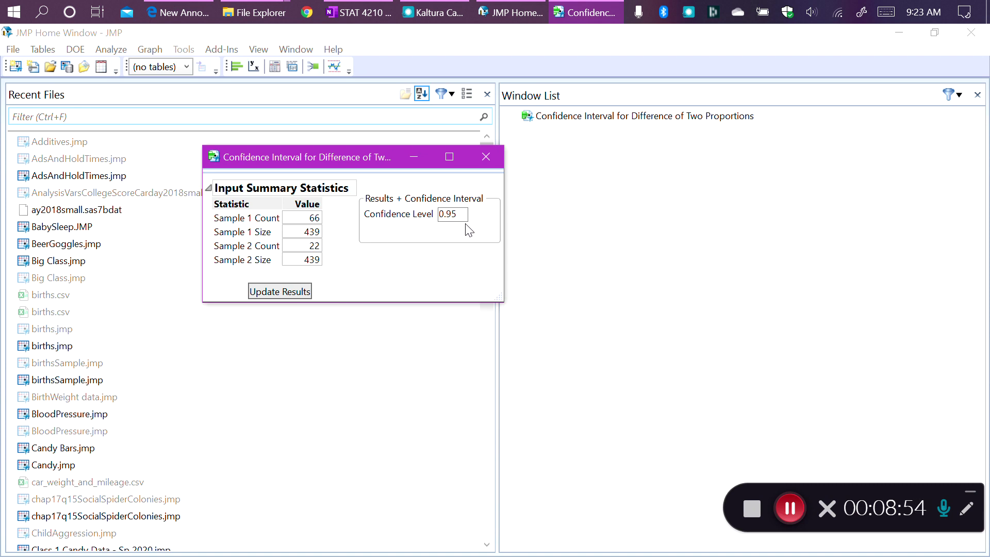
{"action": "left_click", "coordinate": [305, 292]}
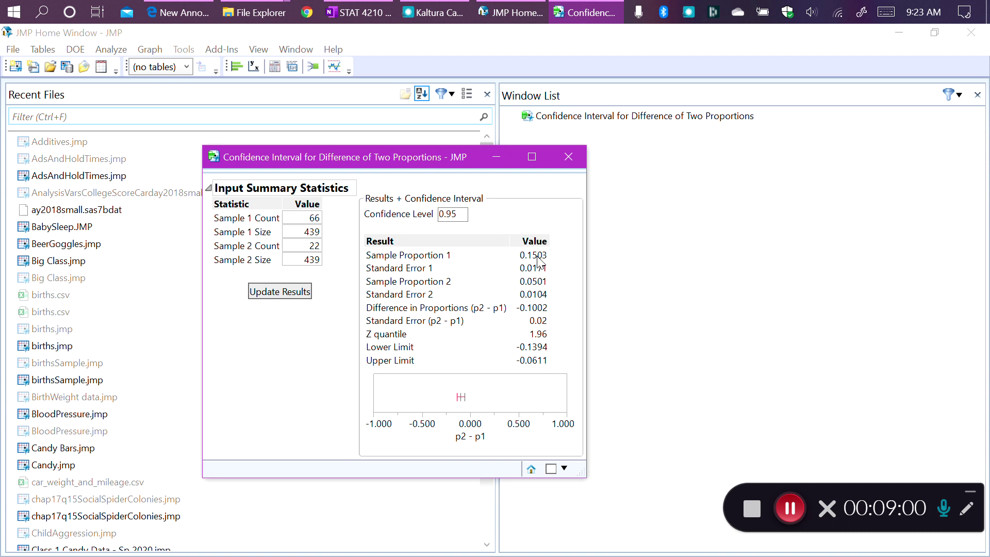